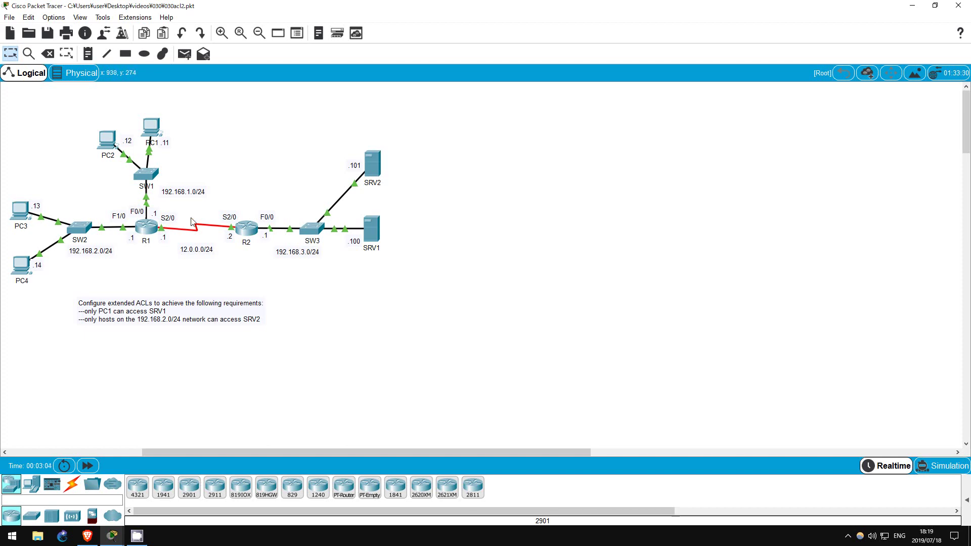
# Put R1's CLI into global configuration mode with en and conf t.
pyautogui.click(146, 227)
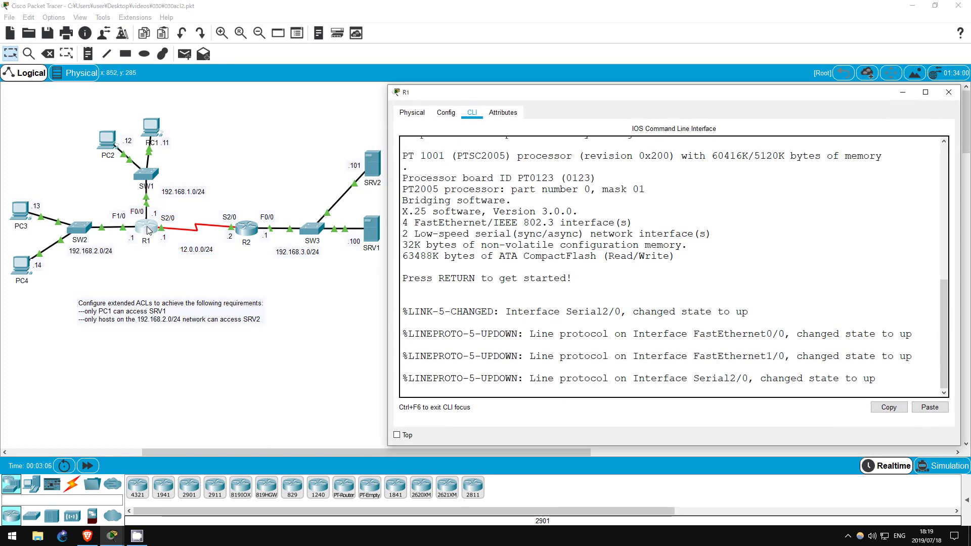
pyautogui.click(510, 388)
pyautogui.press('Return')
pyautogui.press('Return')
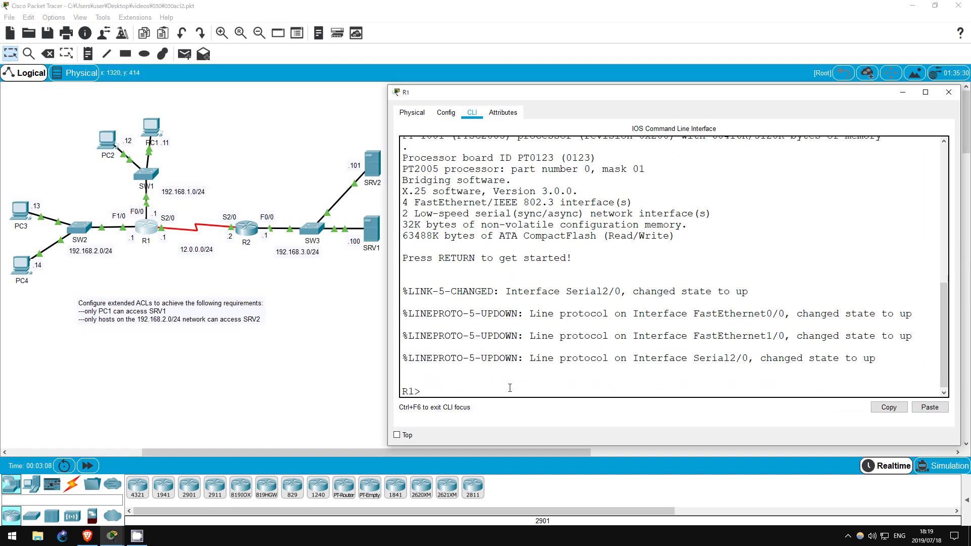
pyautogui.write('en')
pyautogui.press('Return')
pyautogui.write('conf t')
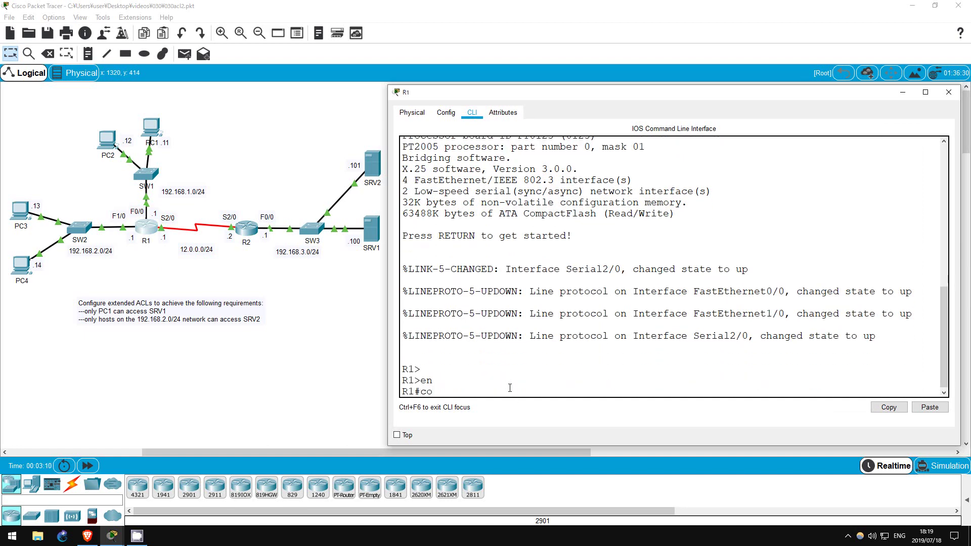
pyautogui.press('Return')
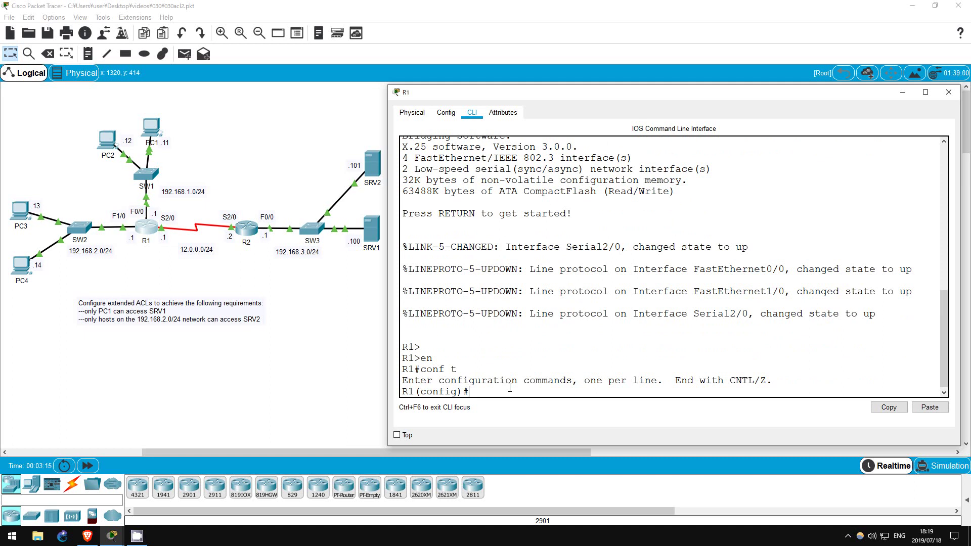
# Show access-list help, noting standard range 1-99 and extended range 100-199.
pyautogui.write('acc')
pyautogui.press('Tab')
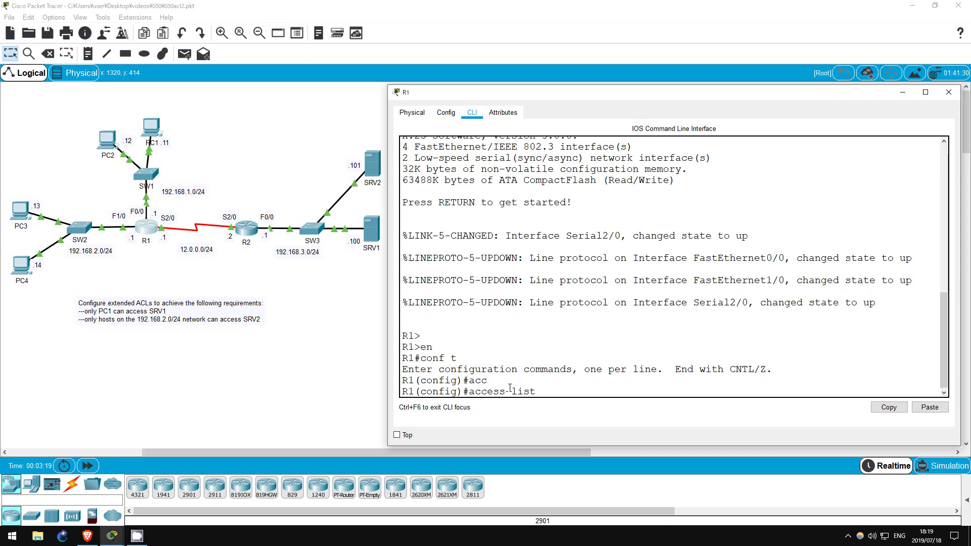
pyautogui.write('?')
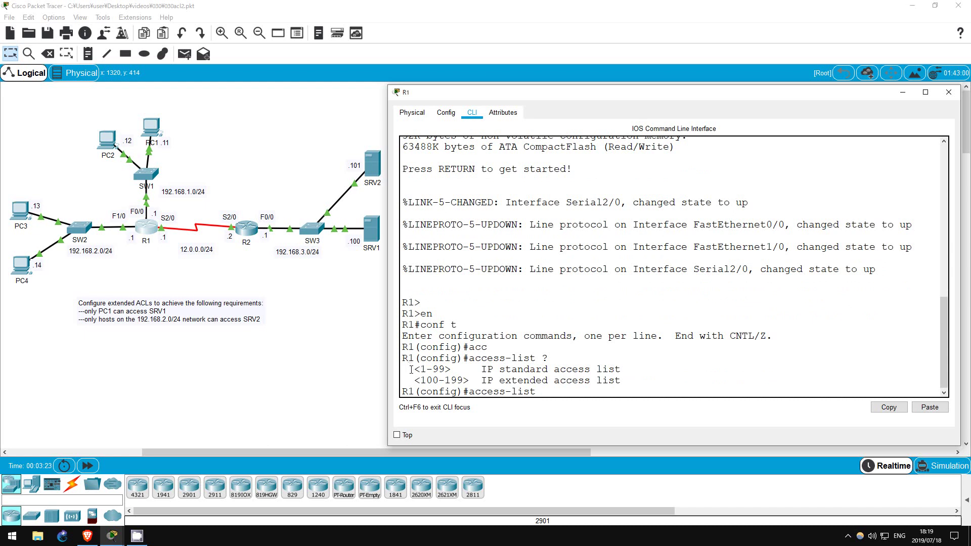
pyautogui.moveTo(414, 369); pyautogui.dragTo(628, 366)
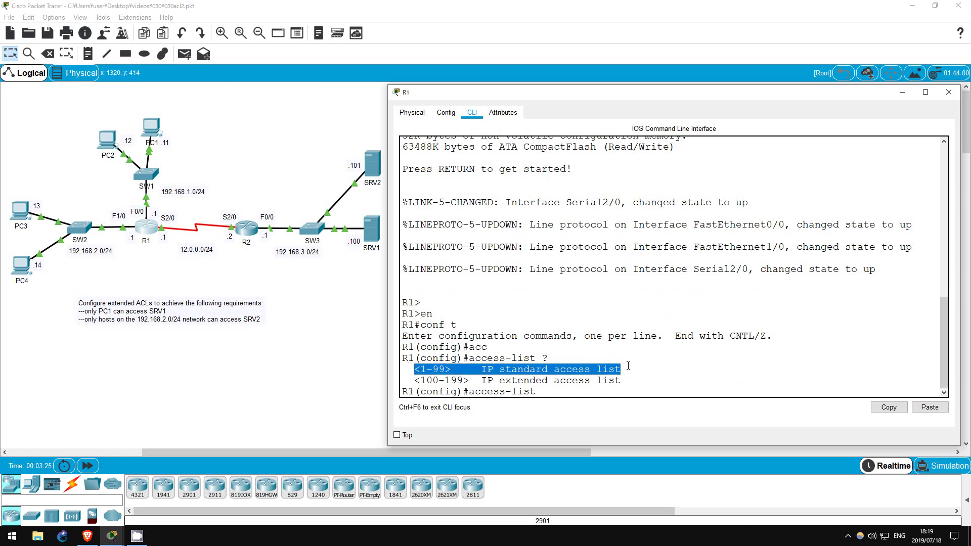
pyautogui.moveTo(415, 380); pyautogui.dragTo(634, 383)
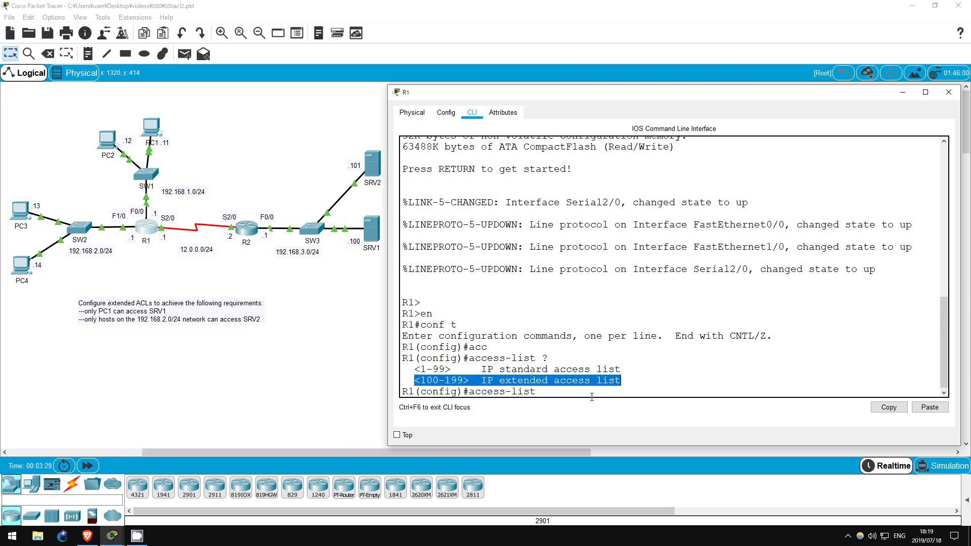
pyautogui.click(567, 394)
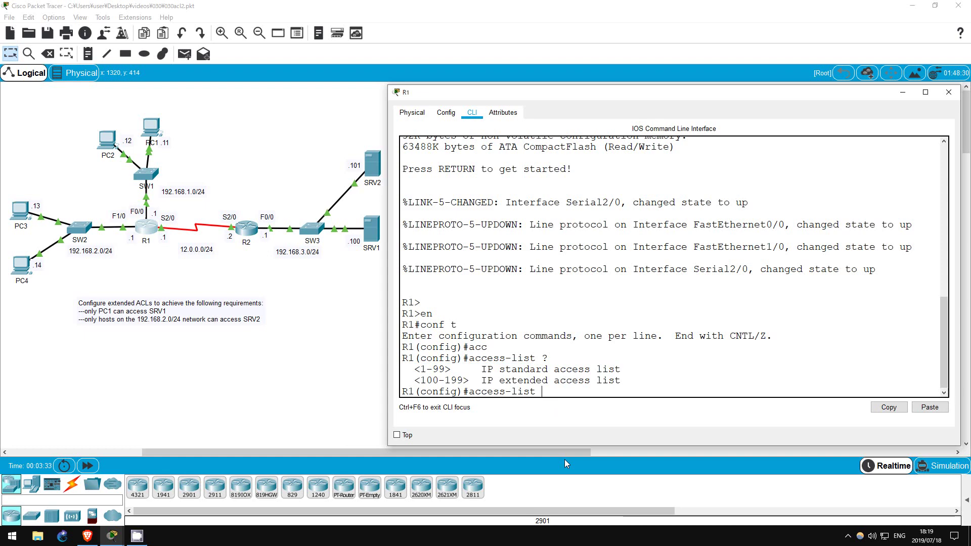
# Begin 'access-list 100 permit ip', reviewing protocol options and host arguments via help.
pyautogui.write('100 ?')
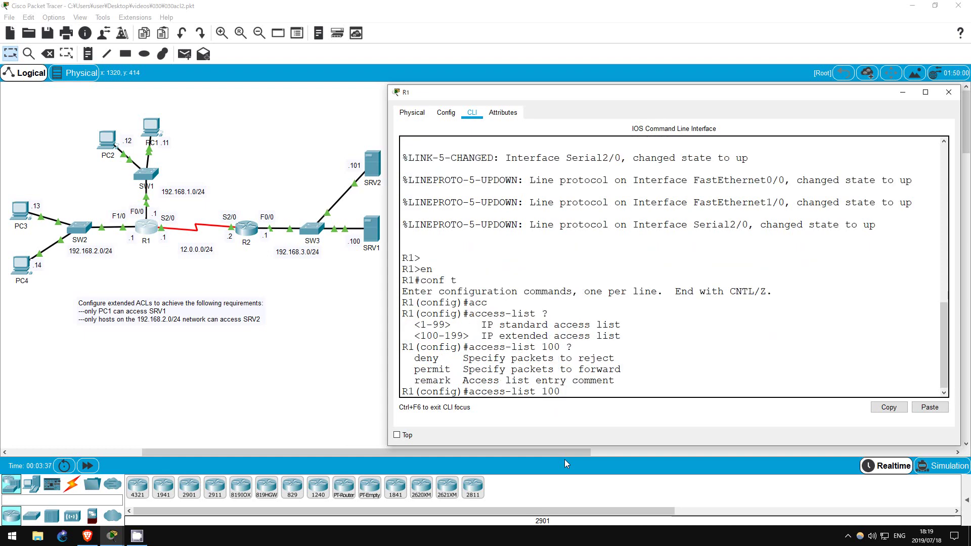
pyautogui.write('permit')
pyautogui.write('?')
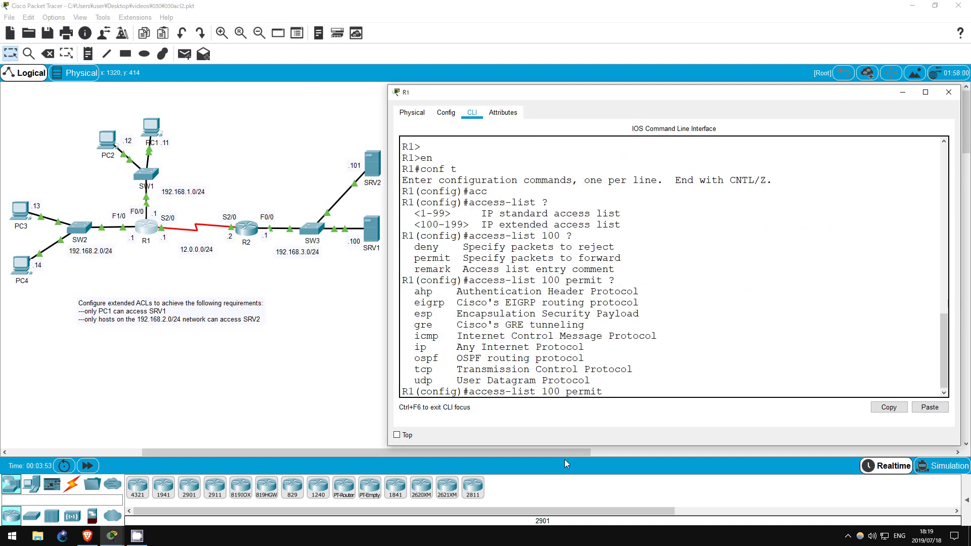
pyautogui.moveTo(414, 292); pyautogui.dragTo(627, 379)
pyautogui.click(616, 395)
pyautogui.moveTo(411, 347); pyautogui.dragTo(584, 348)
pyautogui.click(625, 391)
pyautogui.write('ip ?')
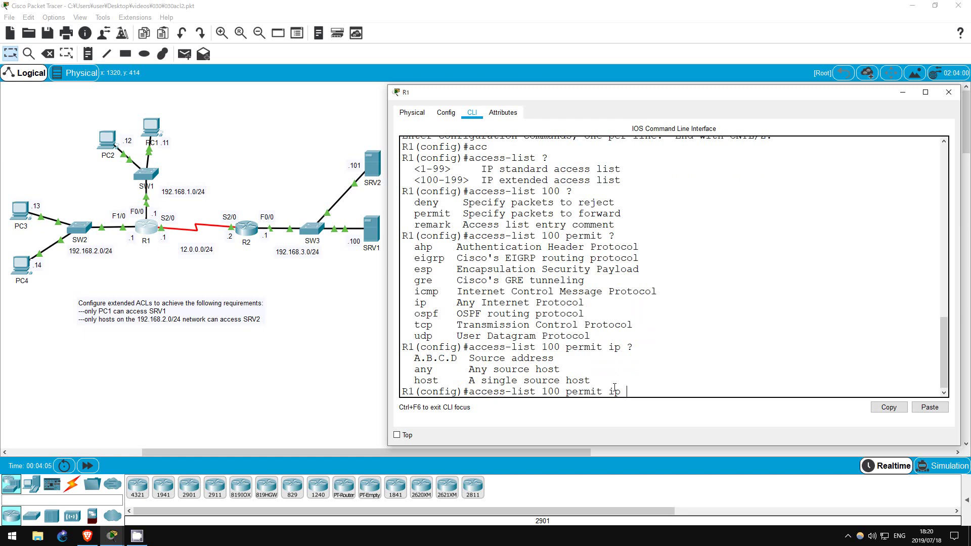
pyautogui.write('host 192.168.1')
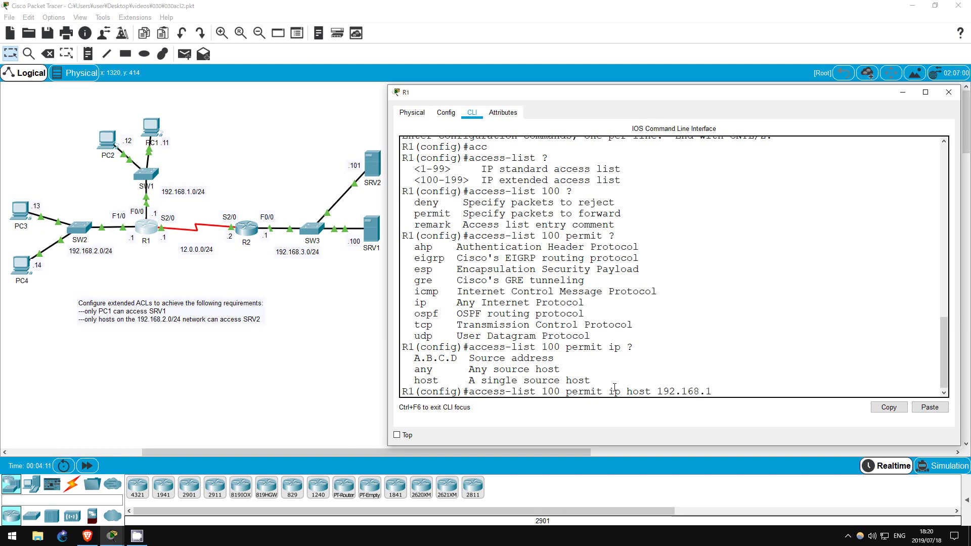
pyautogui.write('.11')
pyautogui.write(' ?')
pyautogui.write('host')
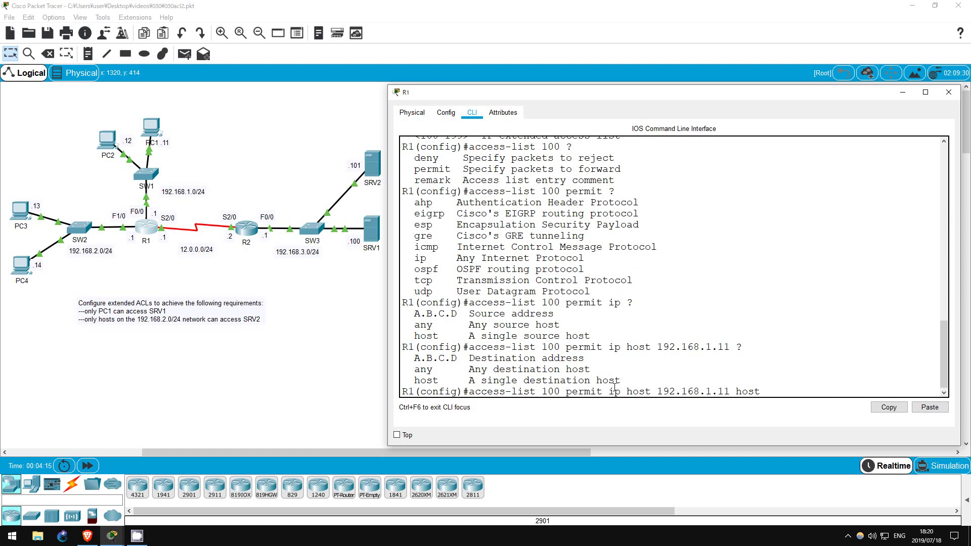
pyautogui.write(' 192.168.3.100?')
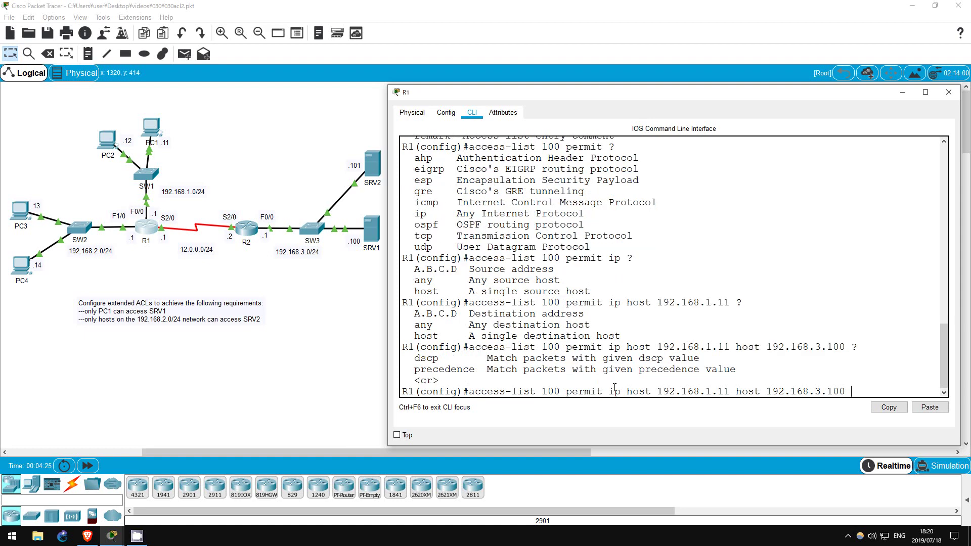
# Submit access-list 100 permit ip host 192.168.1.11 host 192.168.3.100.
pyautogui.press('Return')
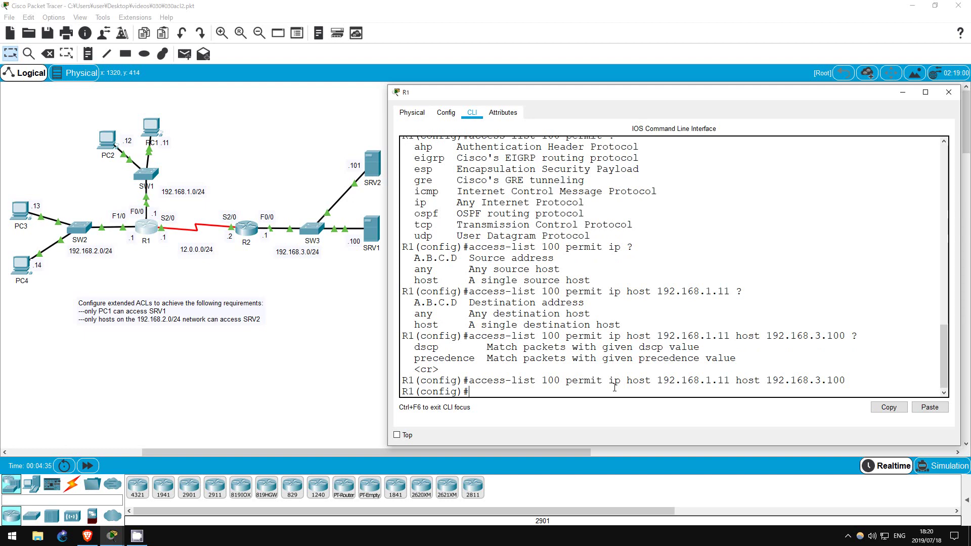
# Add 'access-list 100 deny ip any host 192.168.3.100' on R1.
pyautogui.write('acces')
pyautogui.press('Tab')
pyautogui.write('100 deny')
pyautogui.press('BackSpace')
pyautogui.press('BackSpace')
pyautogui.write('ny ip any')
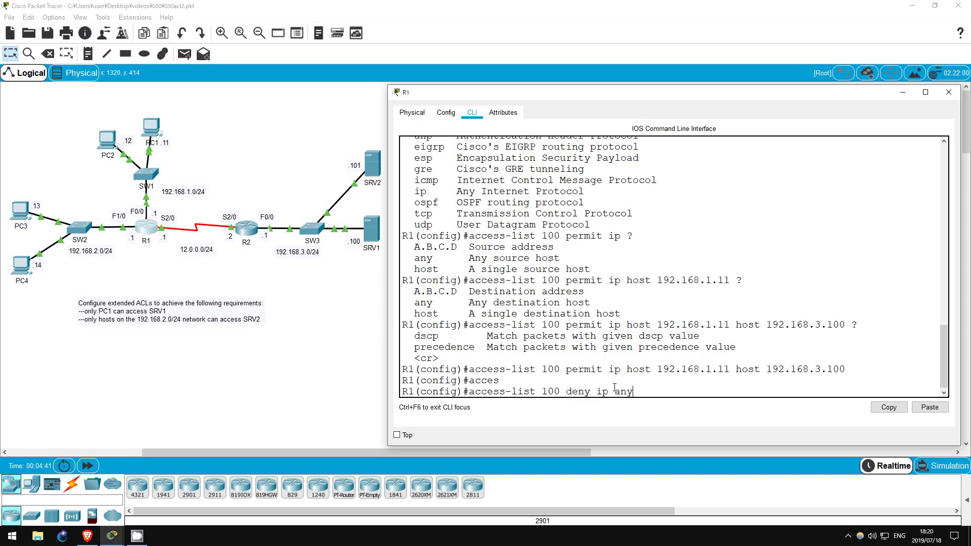
pyautogui.write(' host 192.168.3.100')
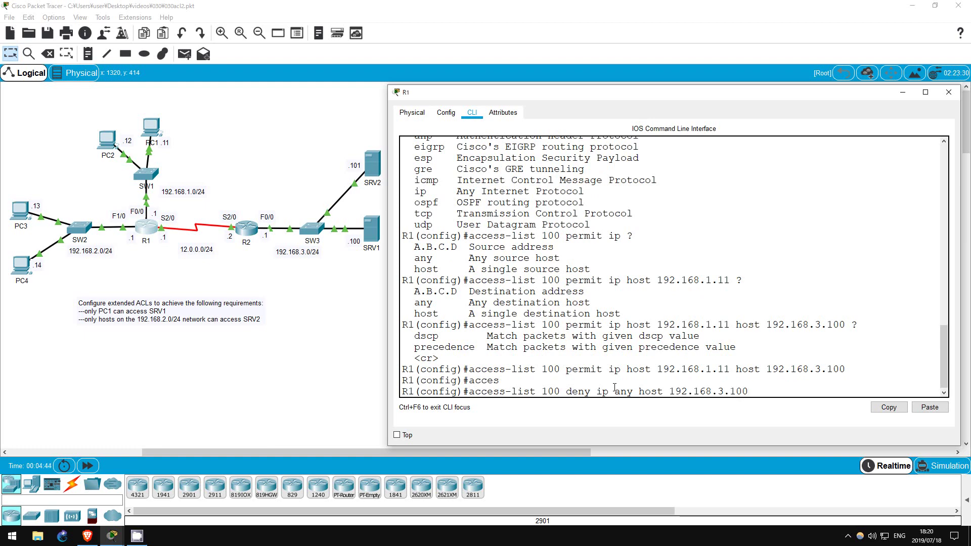
pyautogui.press('Return')
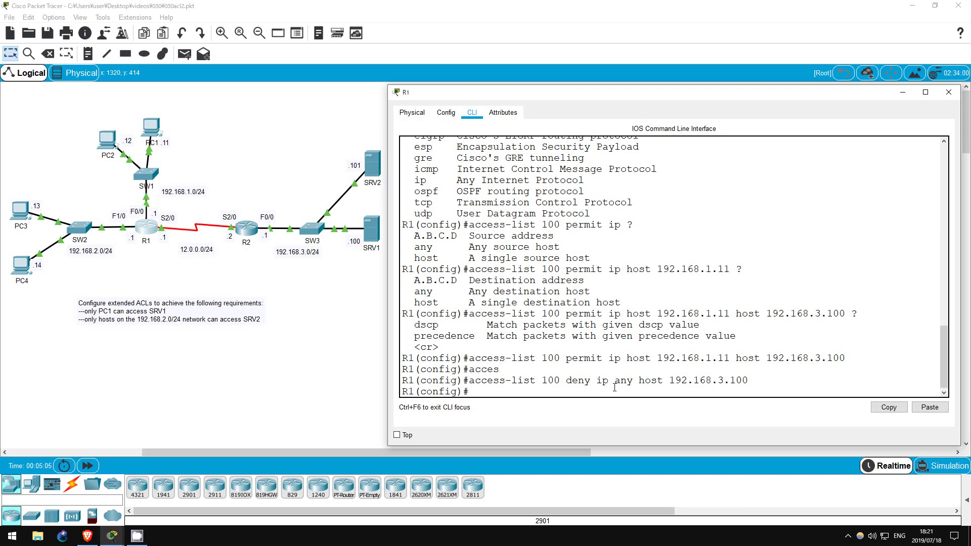
# Add 'access-list 100 permit ip 192.168.2.0 0.0.0.255 host 192.168.3.101'.
pyautogui.write('c')
pyautogui.press('Tab')
pyautogui.write('100 permit ip')
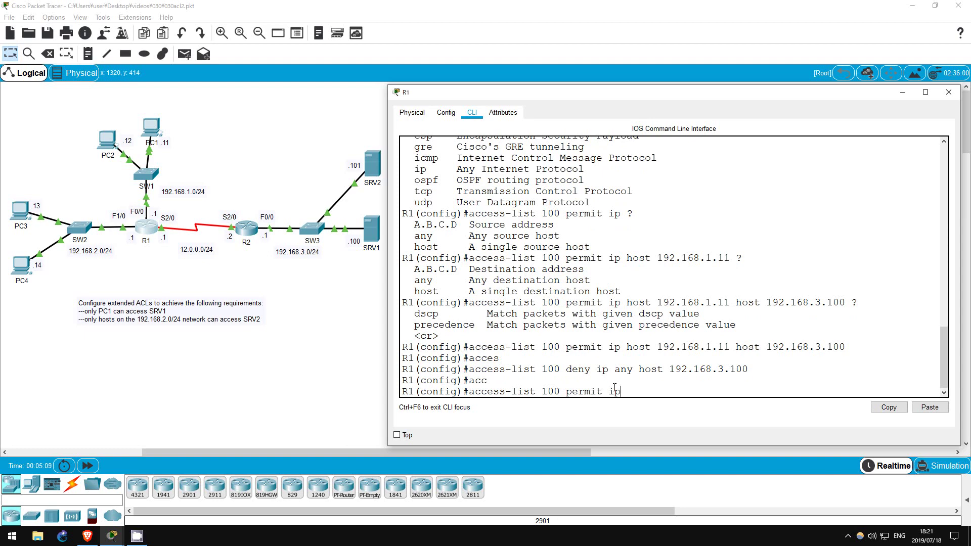
pyautogui.write(' 192.168.2.0 0.0.0.255')
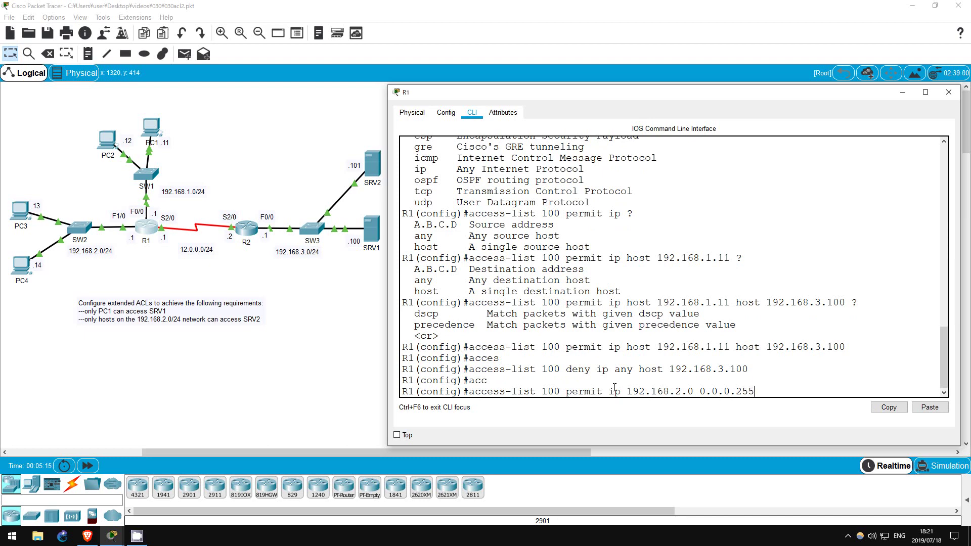
pyautogui.write(' host 192.168.3.101')
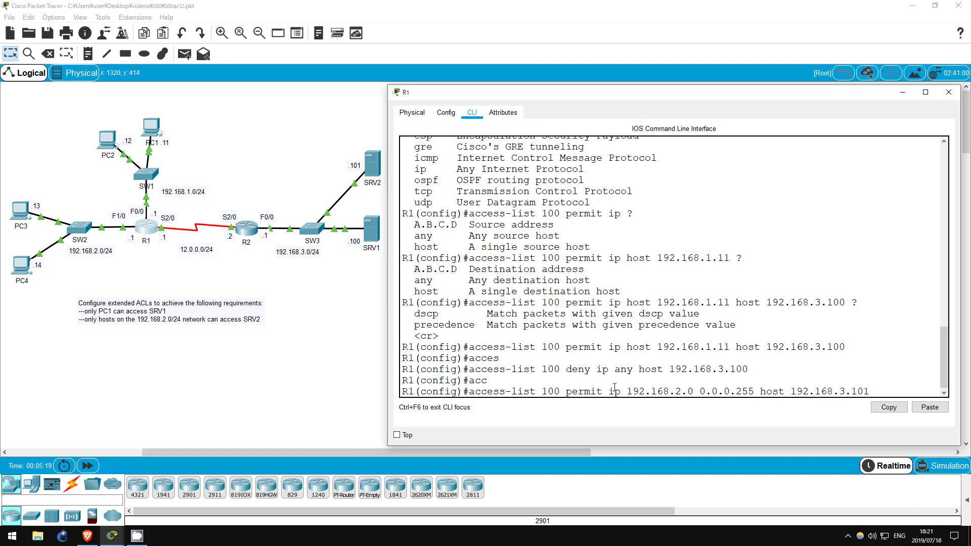
pyautogui.press('Return')
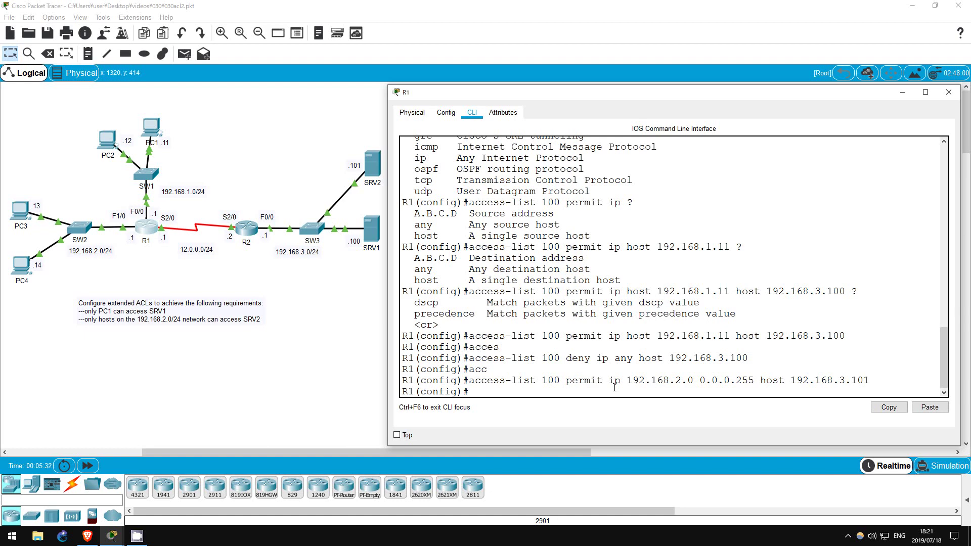
# Add 'access-list 100 deny ip any host 192.168.3.101'.
pyautogui.write('cc')
pyautogui.press('Tab')
pyautogui.write('100 deny ip any host 192.168.3.101')
pyautogui.press('Return')
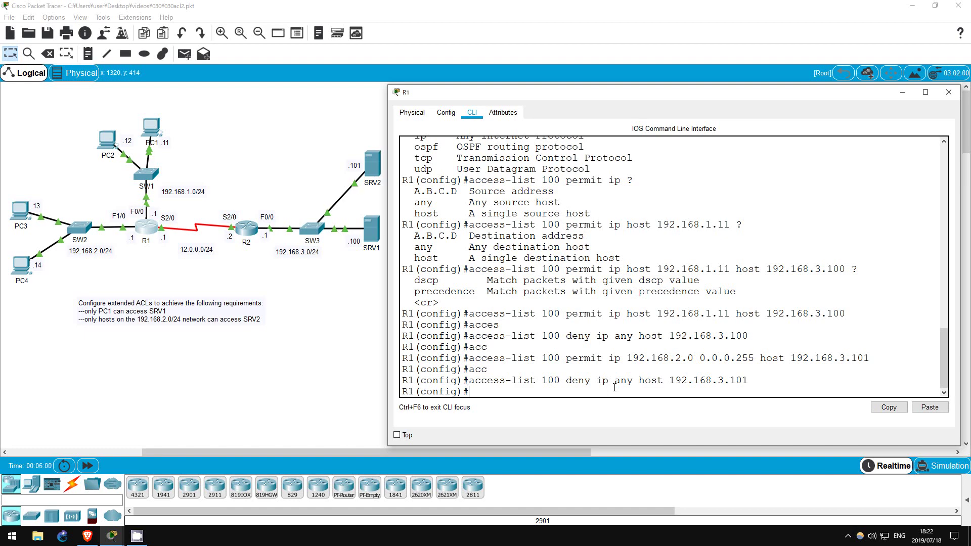
# Add the final rule 'access-list 100 permit ip any any'.
pyautogui.write('acc')
pyautogui.press('Tab')
pyautogui.write('1')
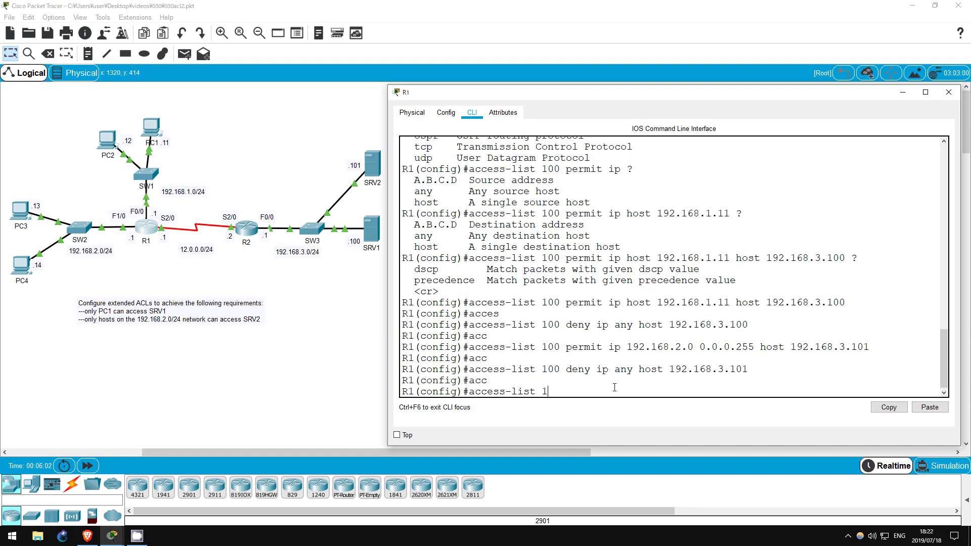
pyautogui.write('00 permit ip any any')
pyautogui.press('Return')
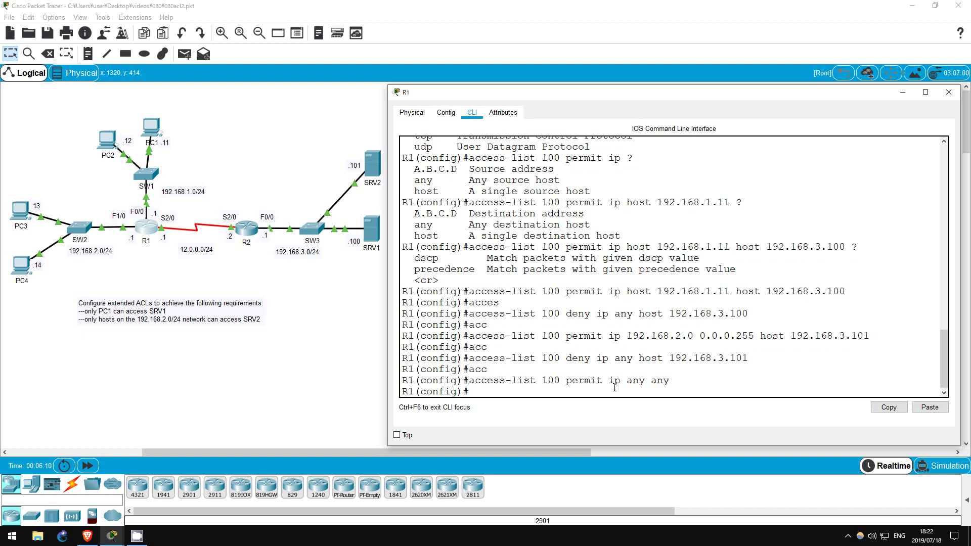
# Under interface s2/0, enter 'ip access-group 100 out'.
pyautogui.write('int s2/0')
pyautogui.press('Return')
pyautogui.write('ip')
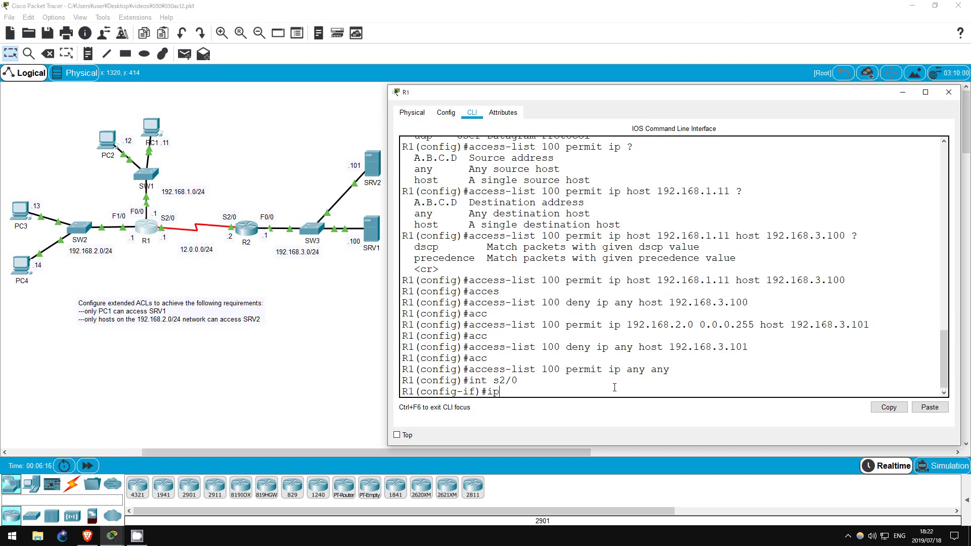
pyautogui.write(' acc')
pyautogui.press('Tab')
pyautogui.write('100')
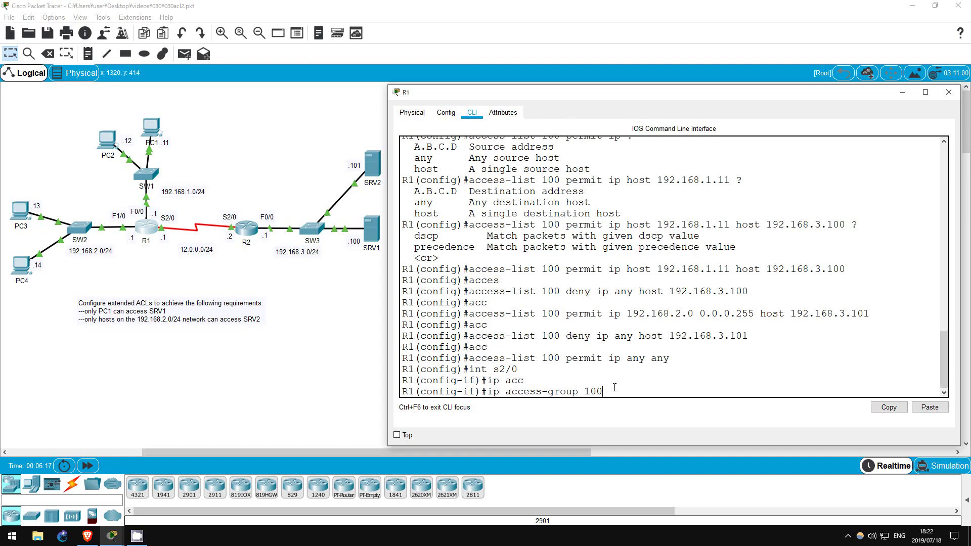
pyautogui.write(' out')
pyautogui.press('Return')
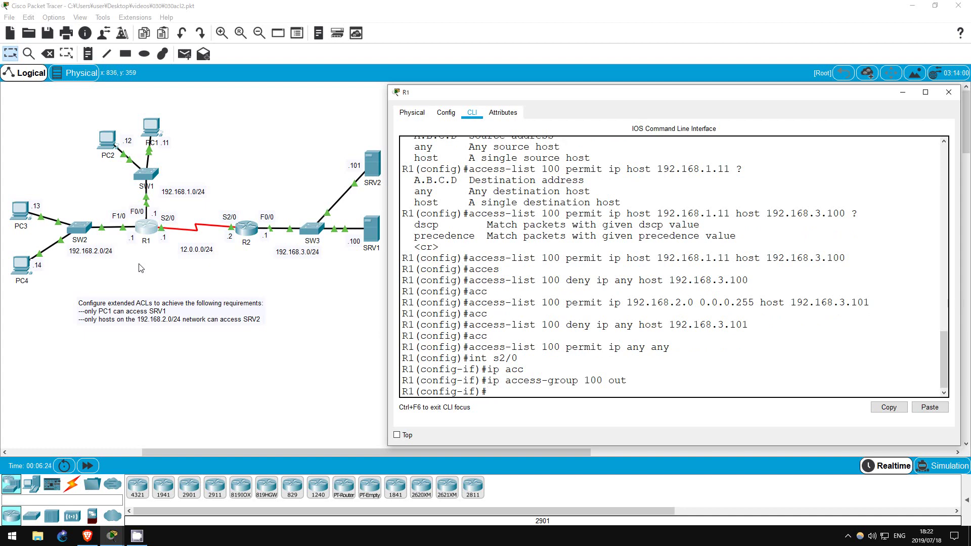
# From PC1's command prompt, ping 192.168.3.100 successfully.
pyautogui.click(146, 278)
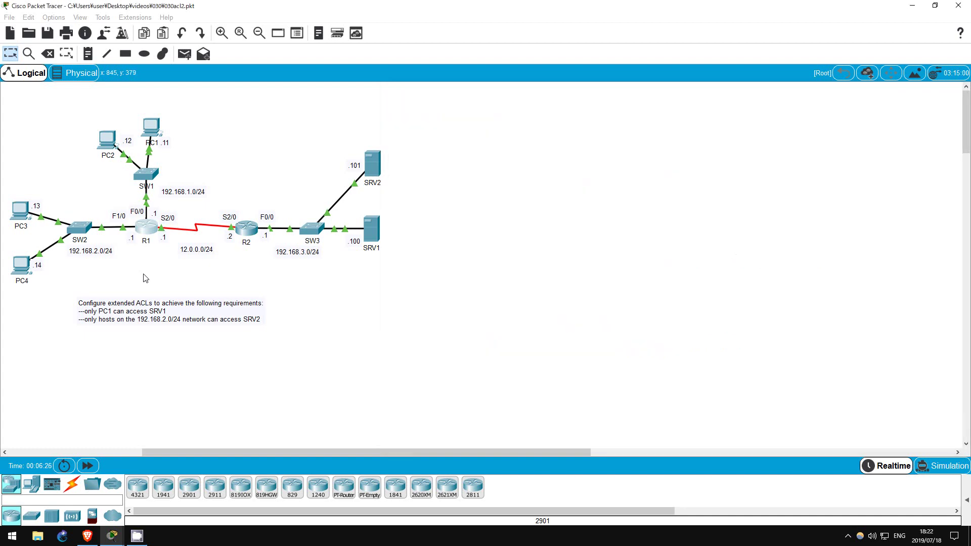
pyautogui.click(153, 127)
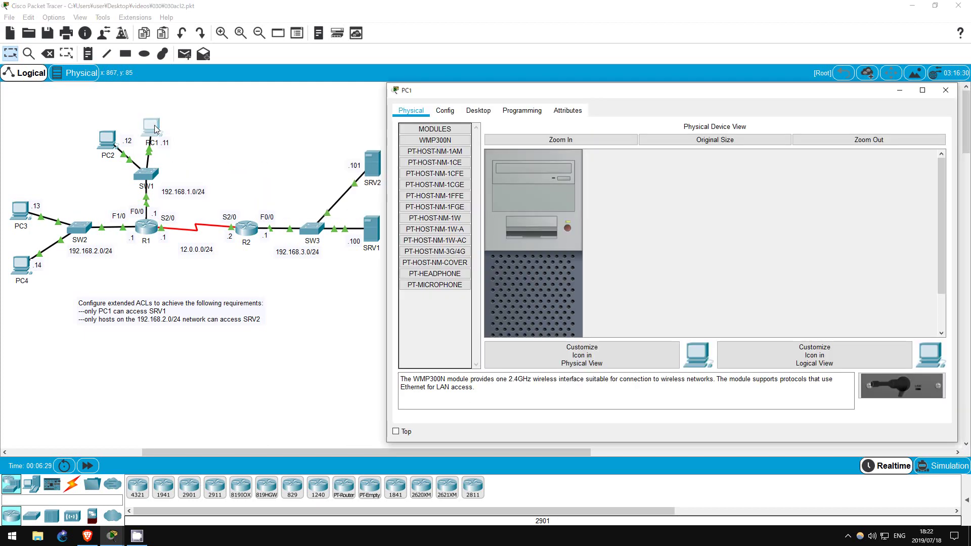
pyautogui.click(480, 110)
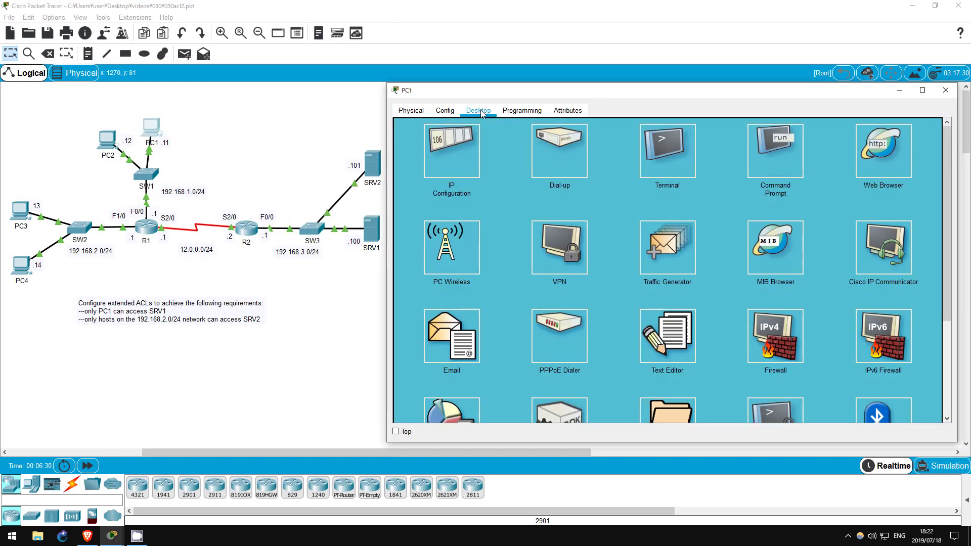
pyautogui.click(779, 169)
pyautogui.press('Return')
pyautogui.press('Return')
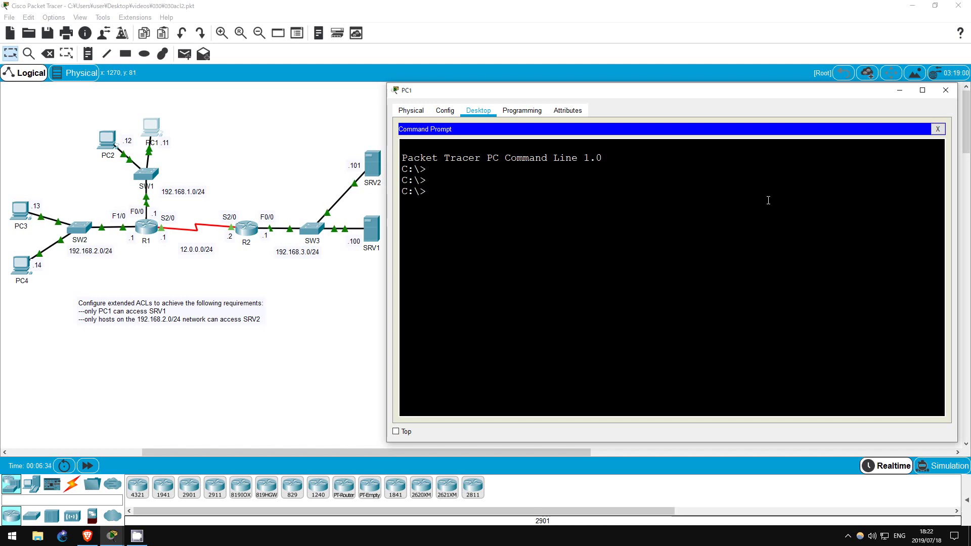
pyautogui.write('ping 192.168.3.100')
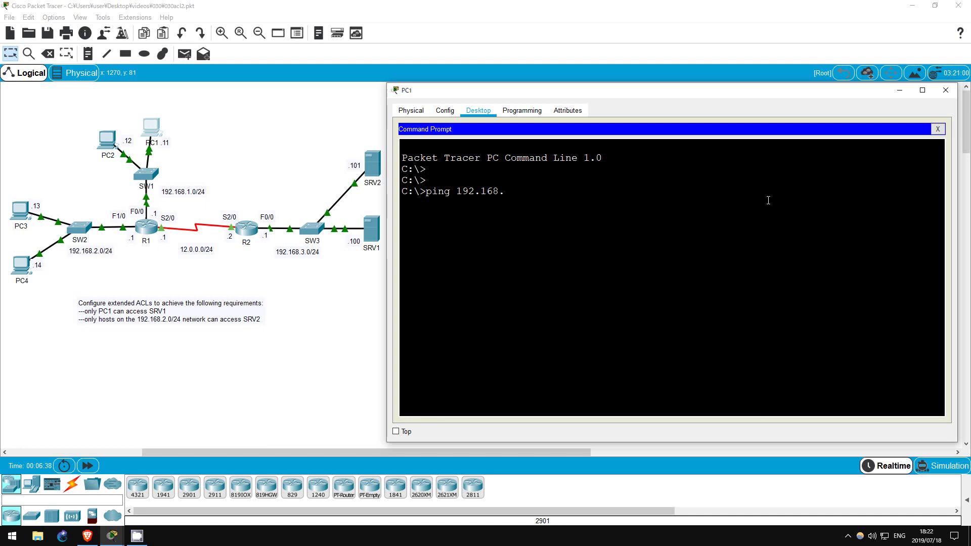
pyautogui.press('Return')
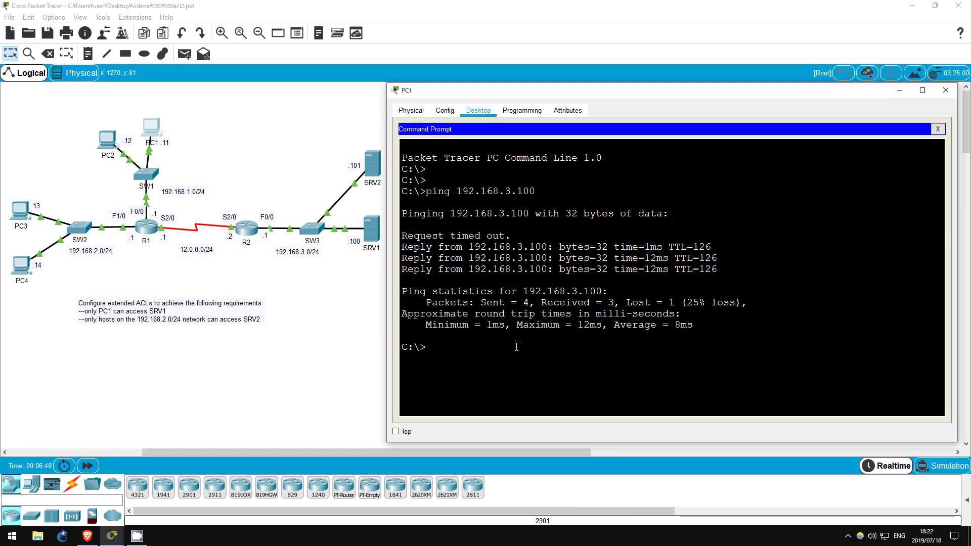
# Ping 192.168.3.101 from PC1, which fails, then close PC1's window.
pyautogui.press('Up')
pyautogui.press('BackSpace')
pyautogui.write('192.168.3.10')
pyautogui.press('Return')
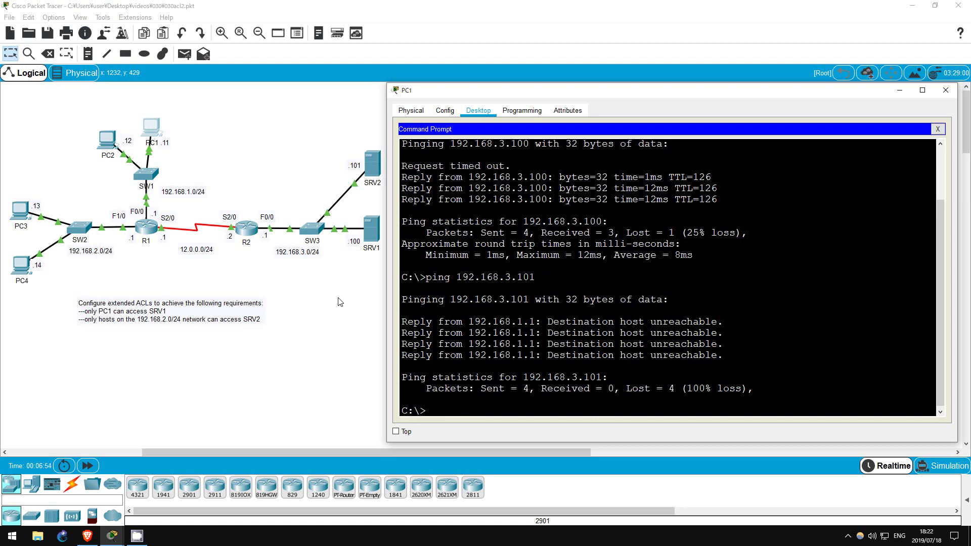
pyautogui.hotkey('alt', 'F4')
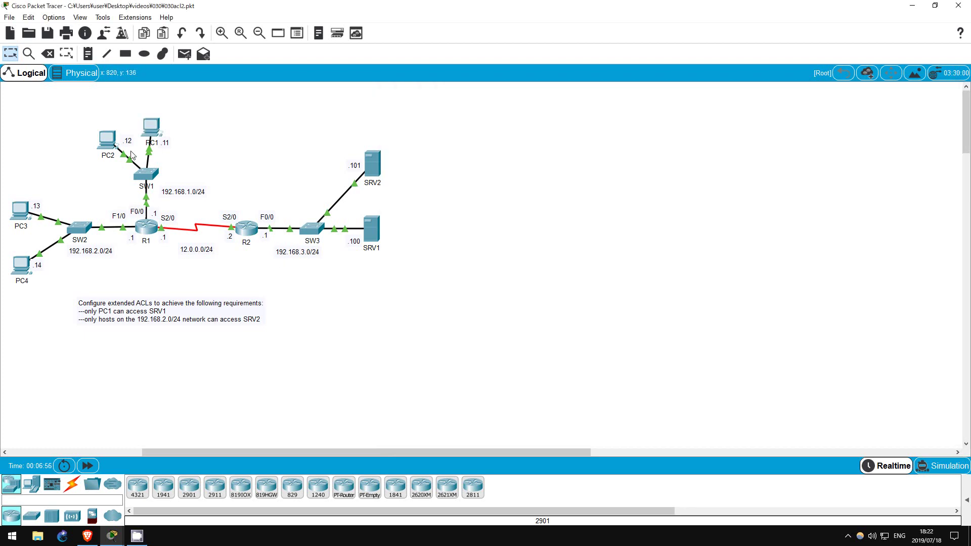
# From PC2's command prompt, ping 192.168.3.100 and stop it when it fails.
pyautogui.click(107, 140)
pyautogui.click(495, 110)
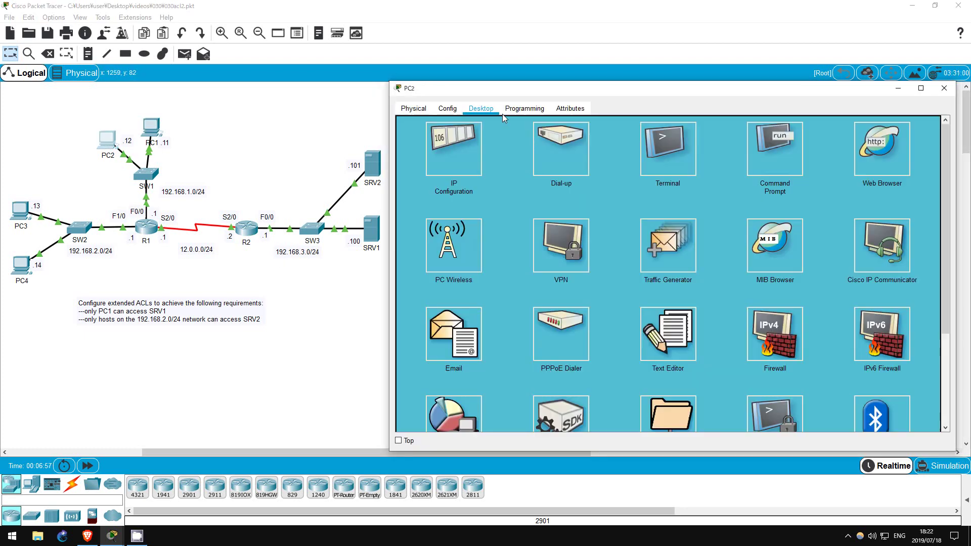
pyautogui.click(775, 164)
pyautogui.press('Return')
pyautogui.press('Return')
pyautogui.press('Return')
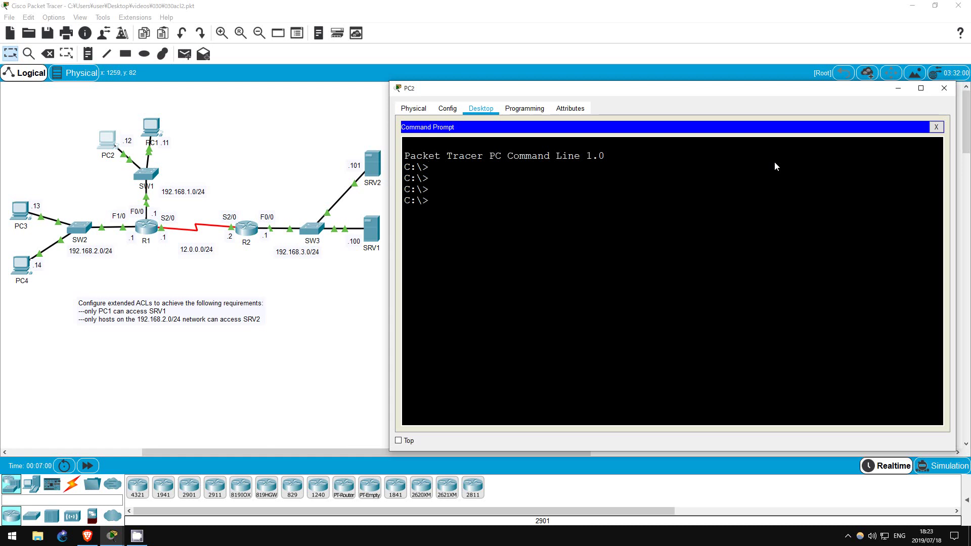
pyautogui.write('ping 192.168.3.100')
pyautogui.press('Return')
pyautogui.hotkey('ctrl', 'c')
# Ping 192.168.3.101 from PC2, stop the failing ping, and return to the topology.
pyautogui.press('Up')
pyautogui.write('1')
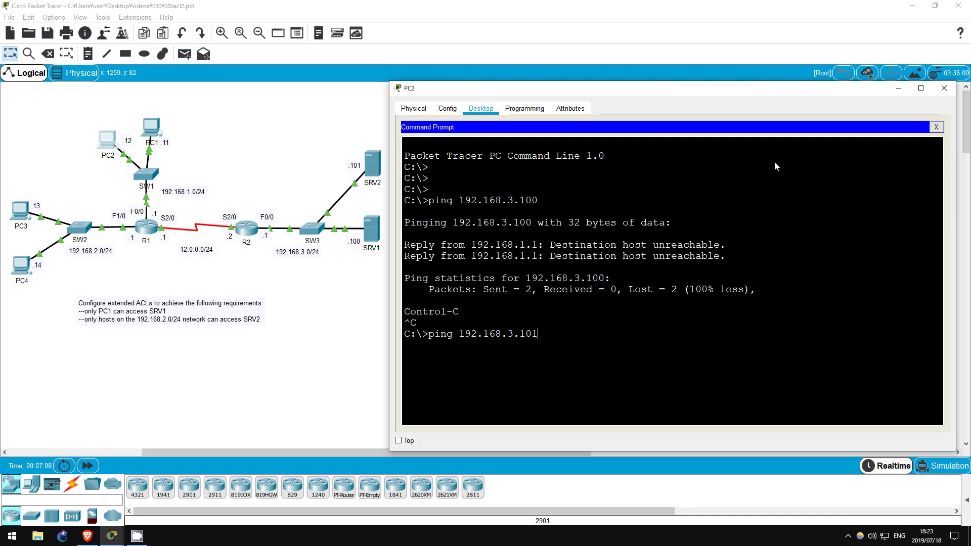
pyautogui.press('Return')
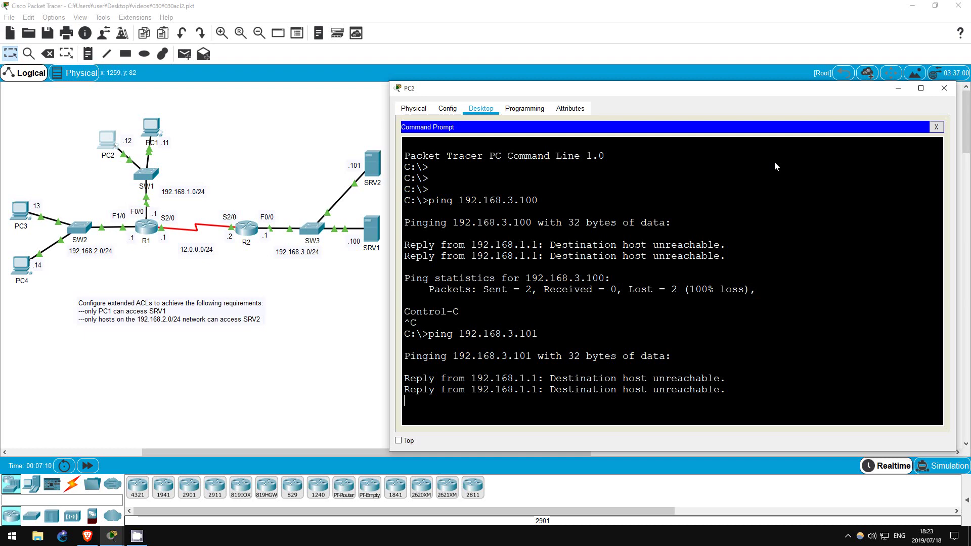
pyautogui.hotkey('ctrl', 'c')
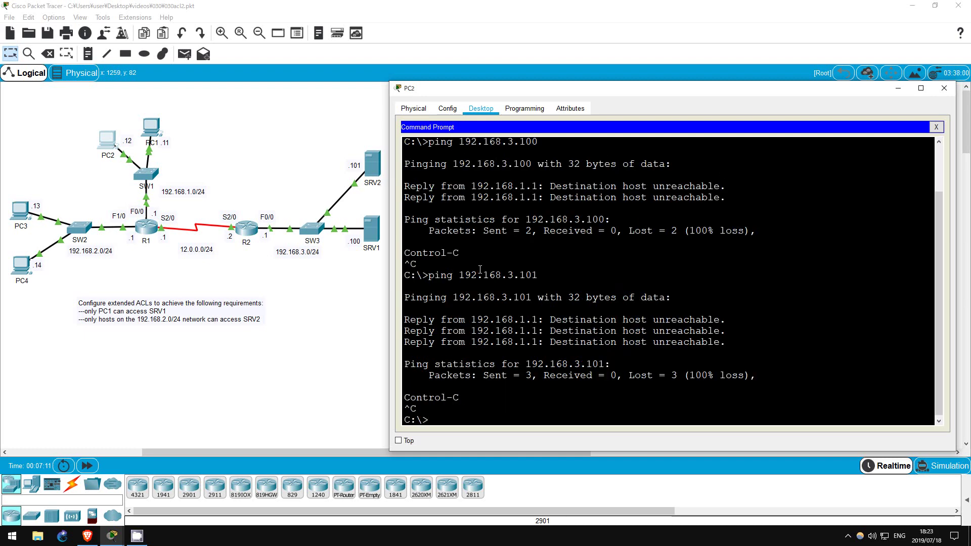
pyautogui.click(368, 312)
# From PC3's command prompt, ping 192.168.3.100 and stop it when it fails.
pyautogui.click(19, 211)
pyautogui.click(477, 108)
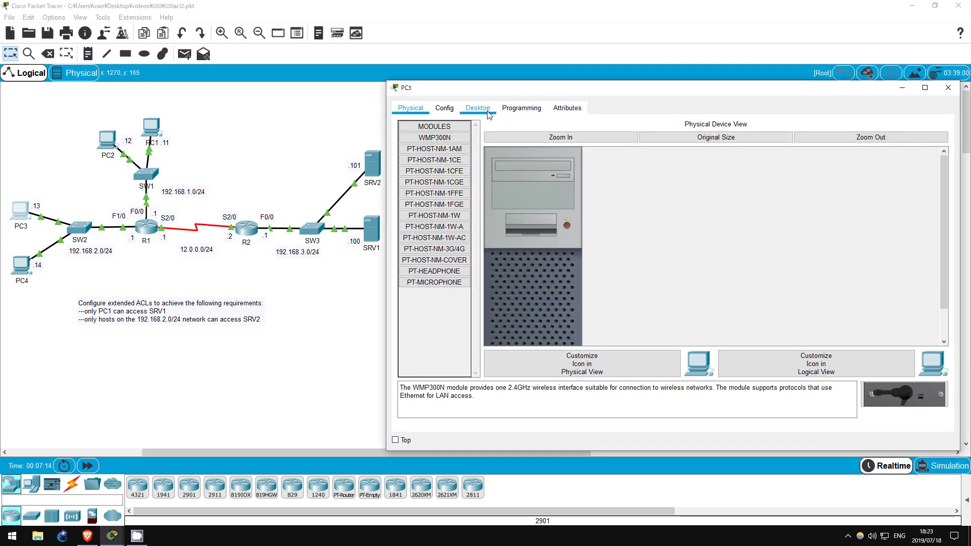
pyautogui.click(772, 147)
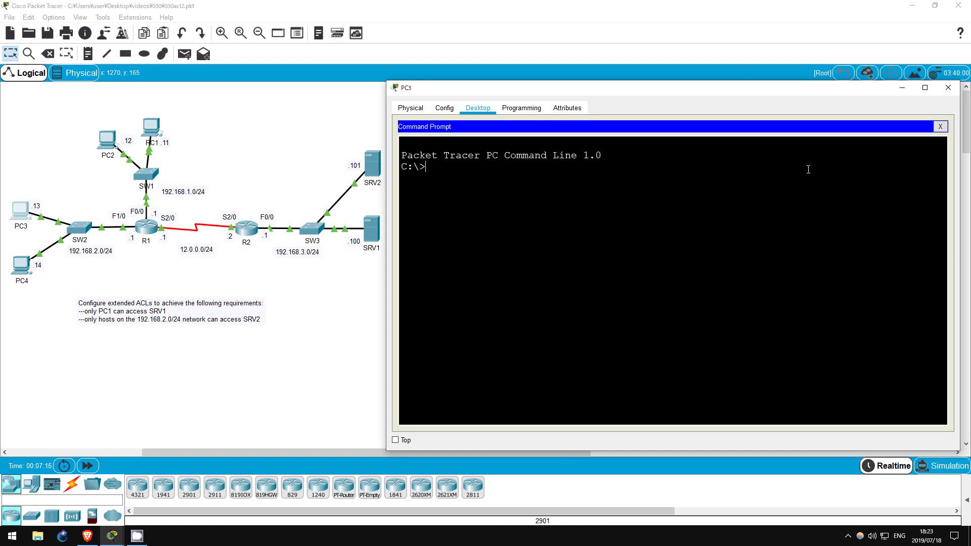
pyautogui.write('ping 192.168.3.100')
pyautogui.press('Return')
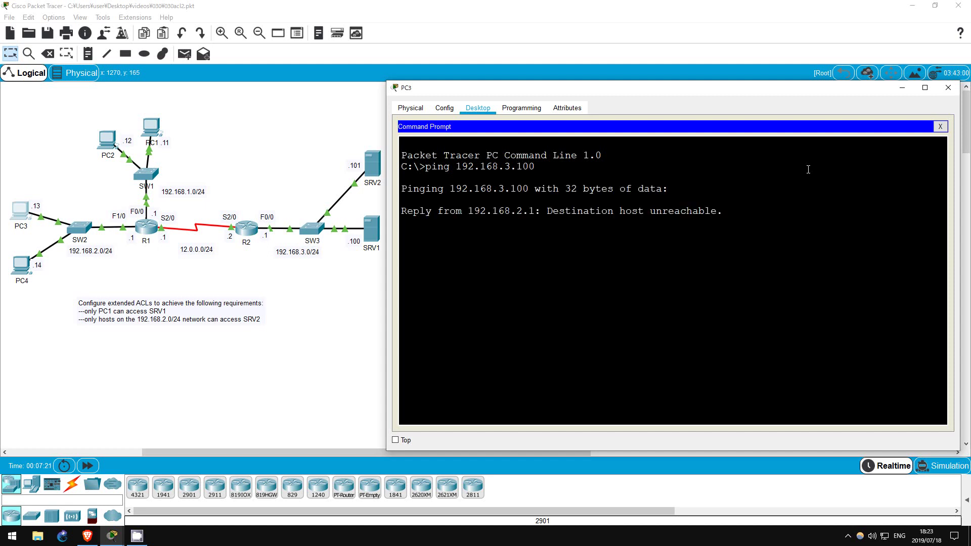
pyautogui.hotkey('ctrl', 'c')
# Ping 192.168.3.101 from PC3, confirm the replies, and close PC3's window.
pyautogui.press('Up')
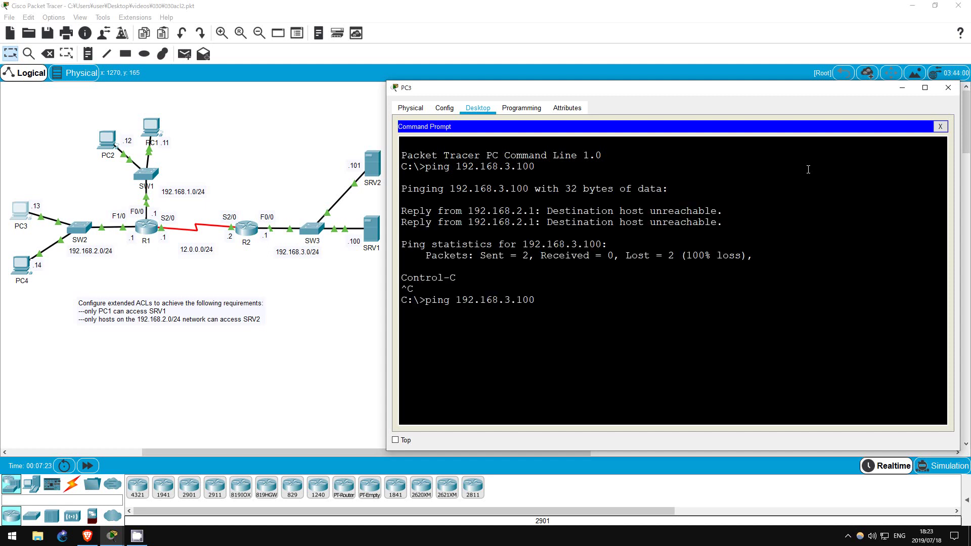
pyautogui.press('BackSpace')
pyautogui.press('Return')
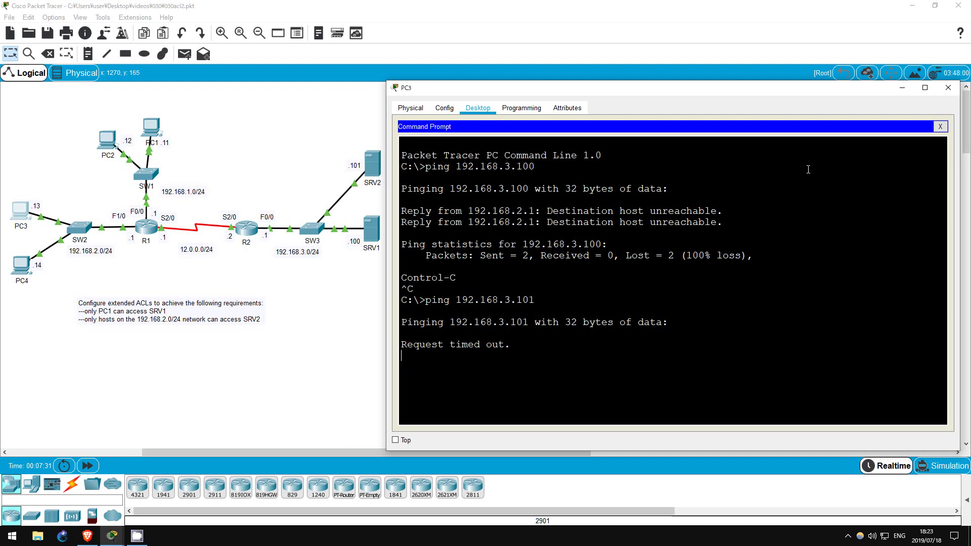
pyautogui.moveTo(406, 349); pyautogui.dragTo(723, 368)
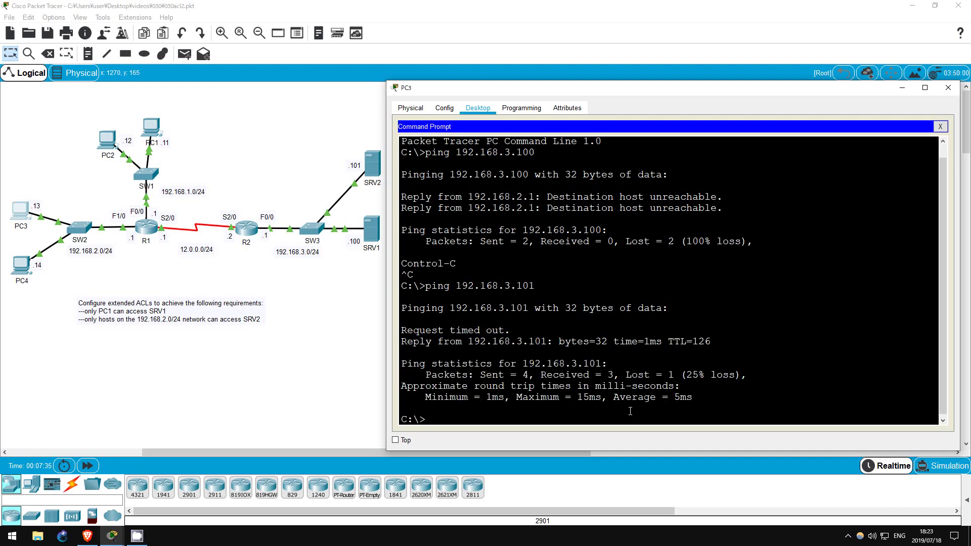
pyautogui.click(948, 88)
# From PC4's command prompt, ping 192.168.3.100 and stop it when it fails.
pyautogui.click(21, 265)
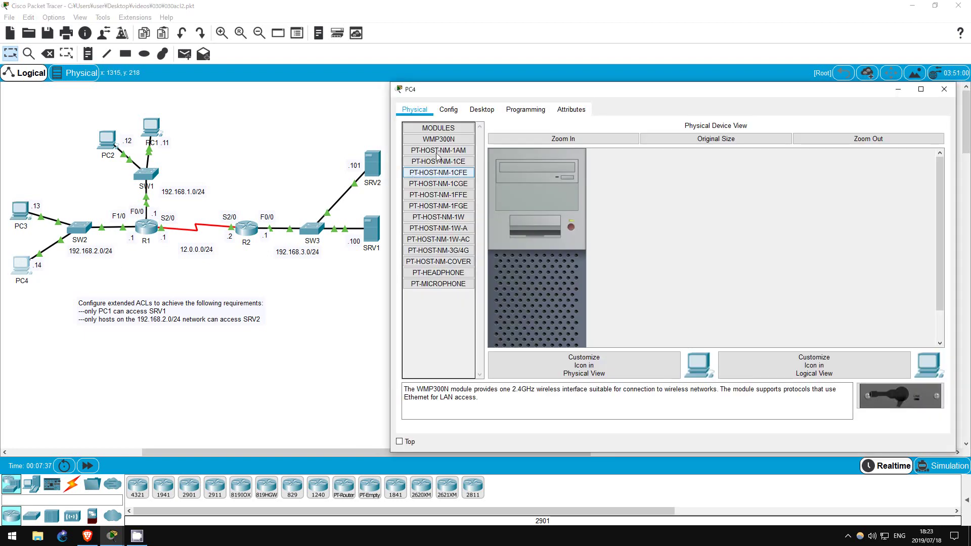
pyautogui.click(481, 109)
pyautogui.click(771, 144)
pyautogui.write('ping 192.168.3.100')
pyautogui.press('Return')
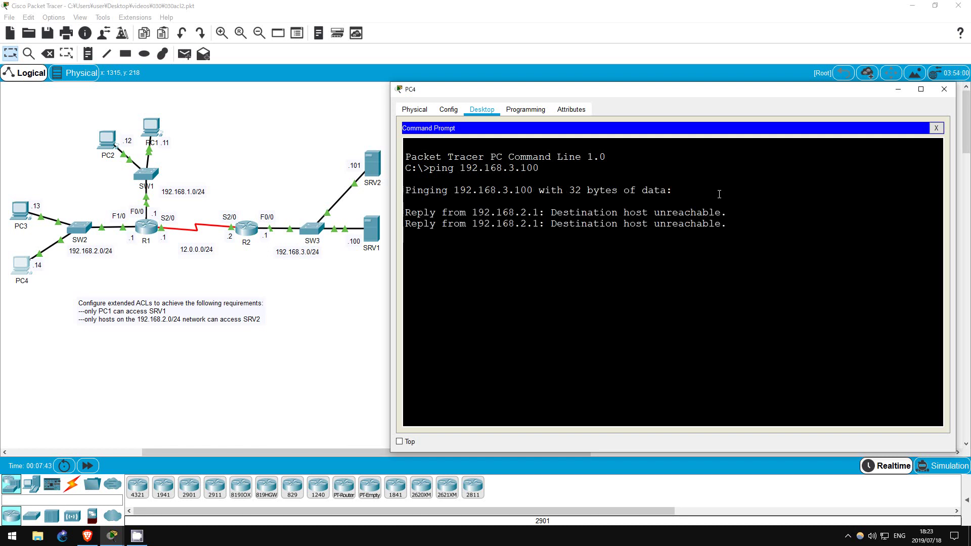
pyautogui.hotkey('ctrl', 'c')
# Ping 192.168.3.101 from PC4, confirm 4 of 4 replies, and return to the topology.
pyautogui.press('Up')
pyautogui.press('BackSpace')
pyautogui.write('192.168.3.101')
pyautogui.press('Return')
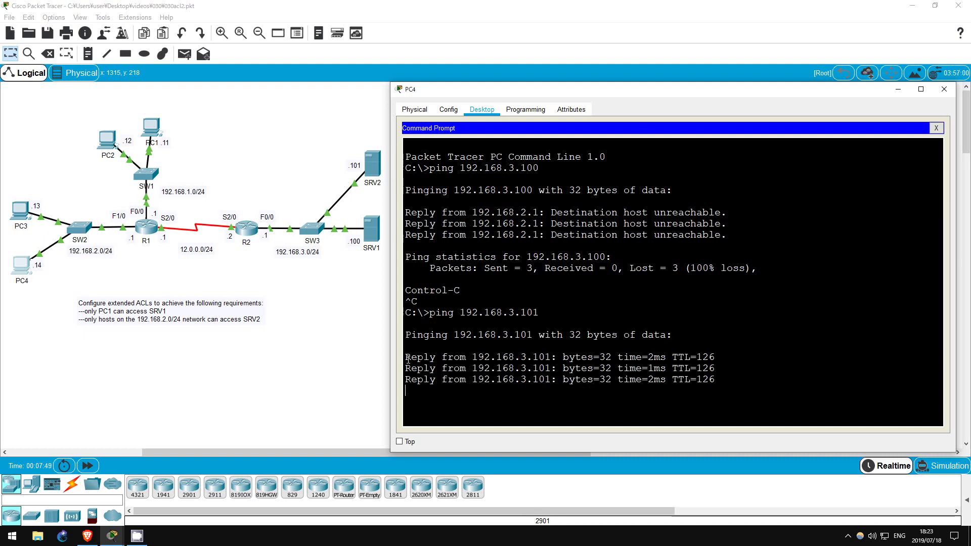
pyautogui.moveTo(406, 306); pyautogui.dragTo(716, 344)
pyautogui.click(339, 338)
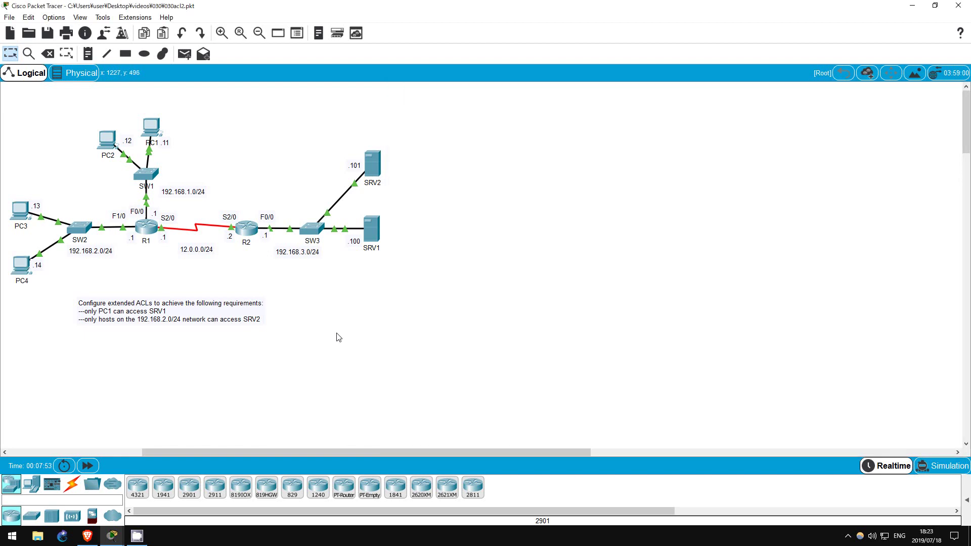